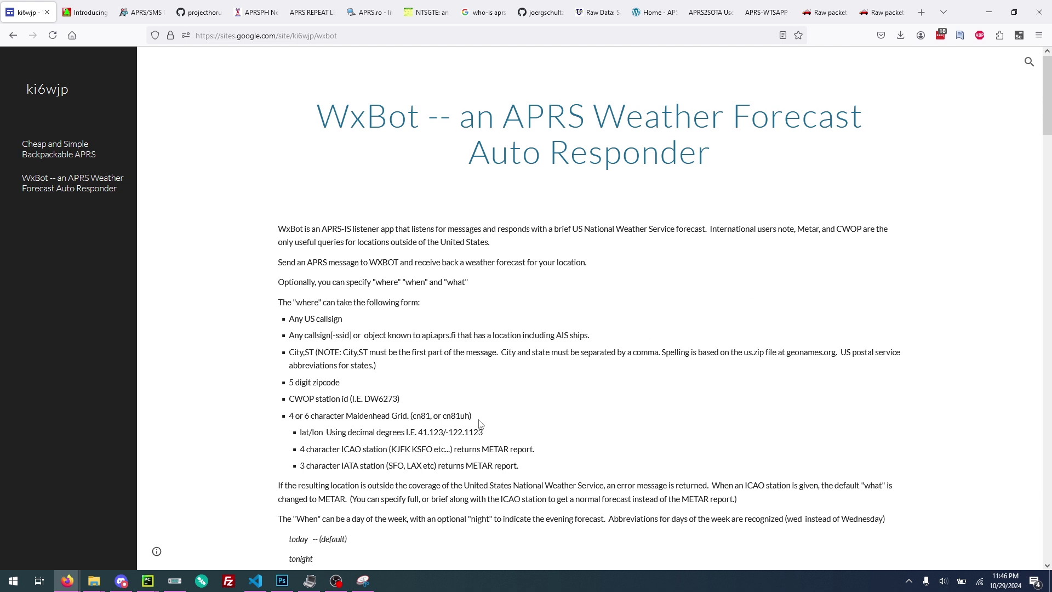
Step: Switch to APRSIS32, open a message chat with WXBOT and send it "hi"
left_click(308, 582)
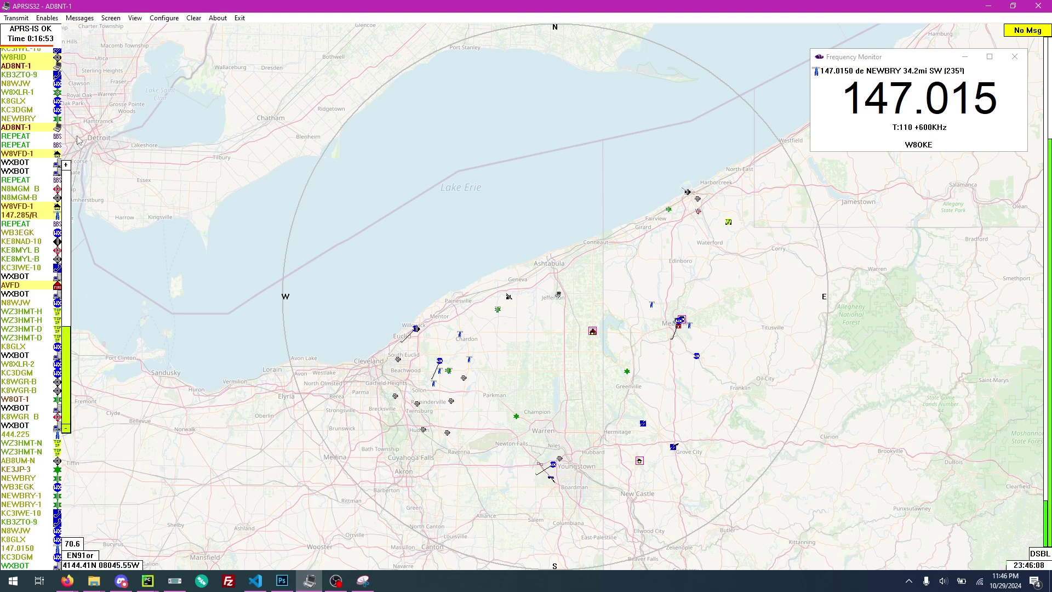
left_click(79, 18)
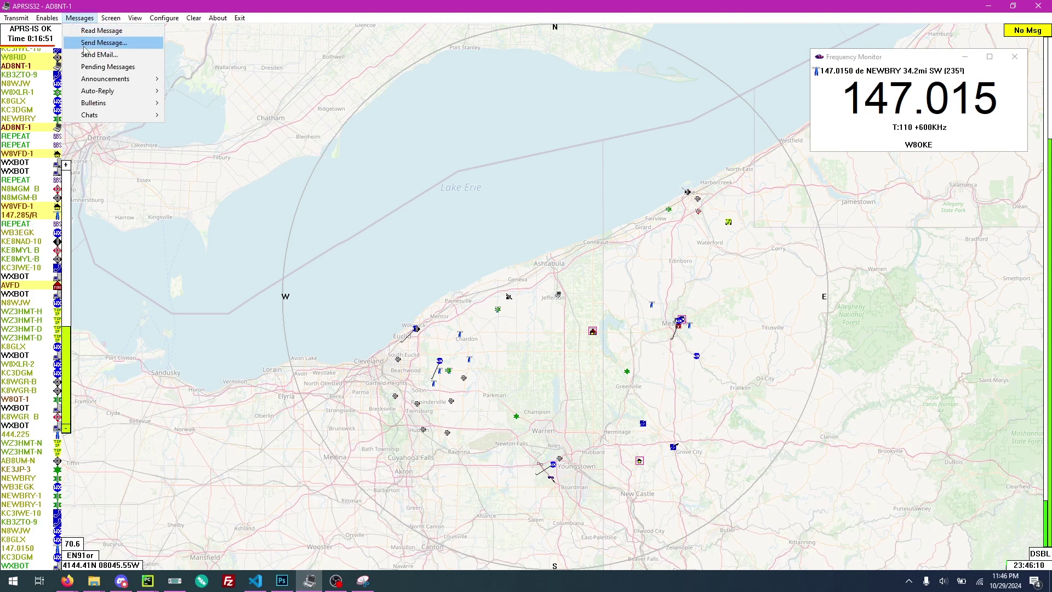
left_click(85, 42)
left_click(518, 357)
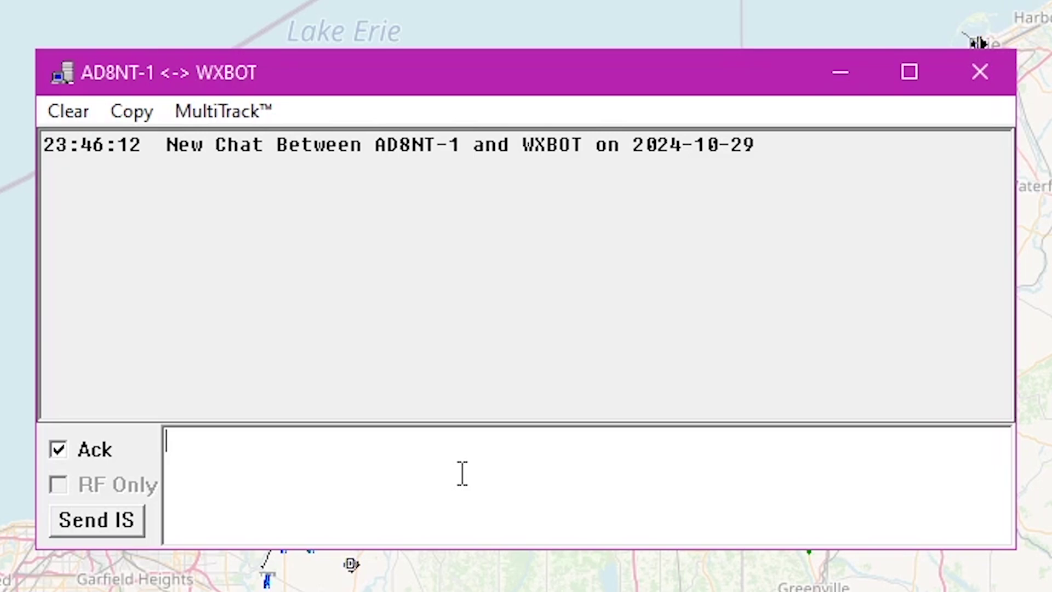
type("hi")
key("Return")
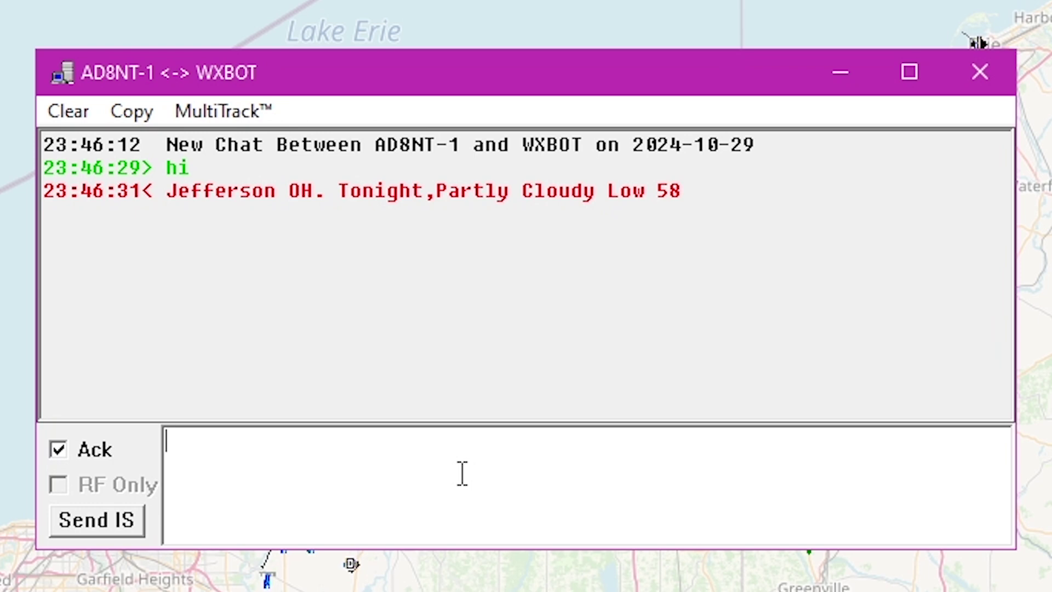
Step: Request two more forecasts from WXBOT by sending "cleveland, ohio" and "tormorrow 44041" as separate messages
type("cleveland")
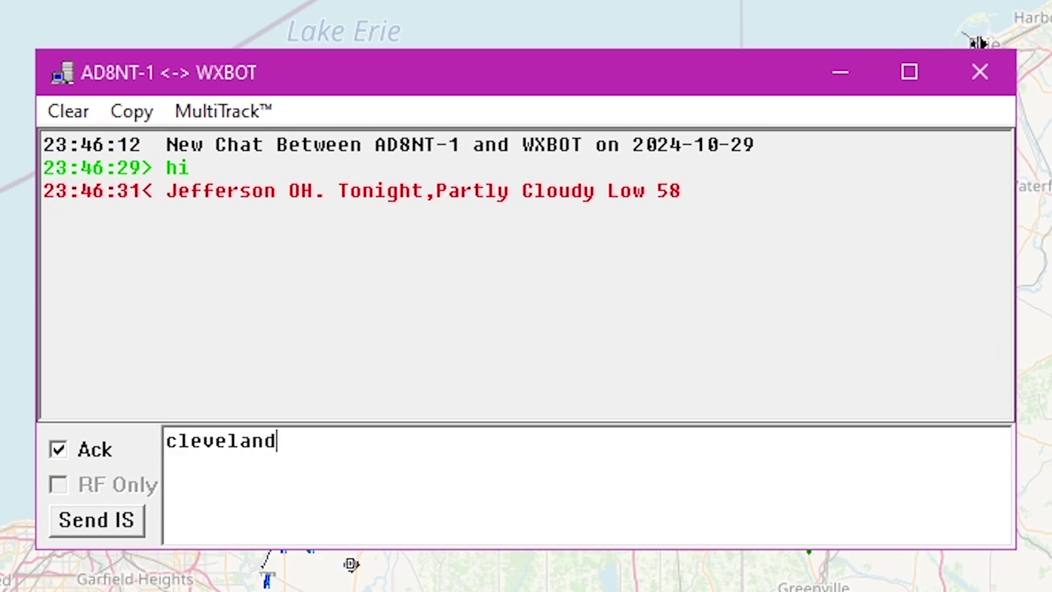
type(", ohio")
key("Return")
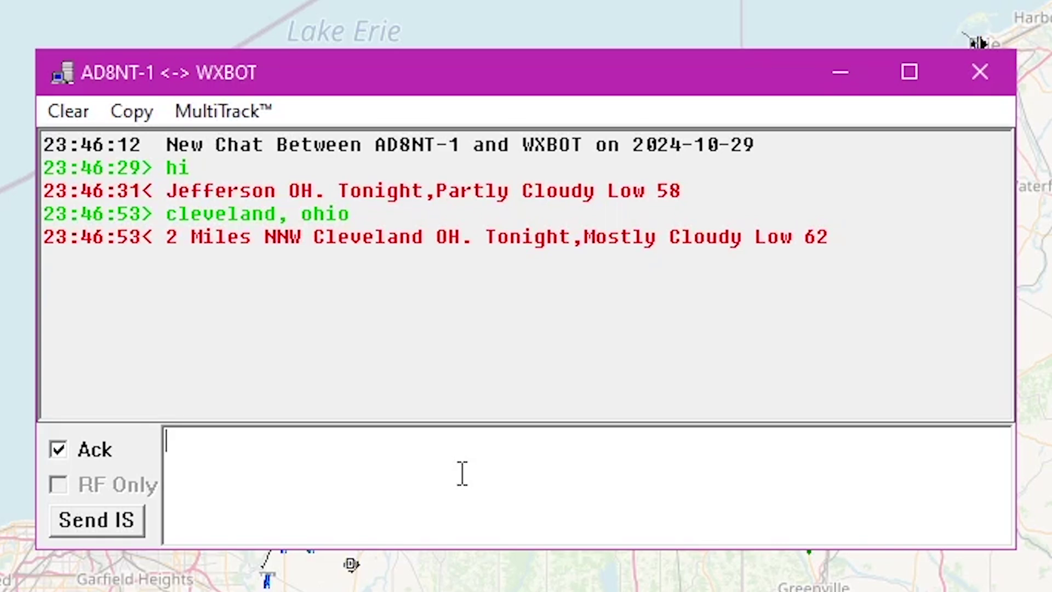
type("tormorro")
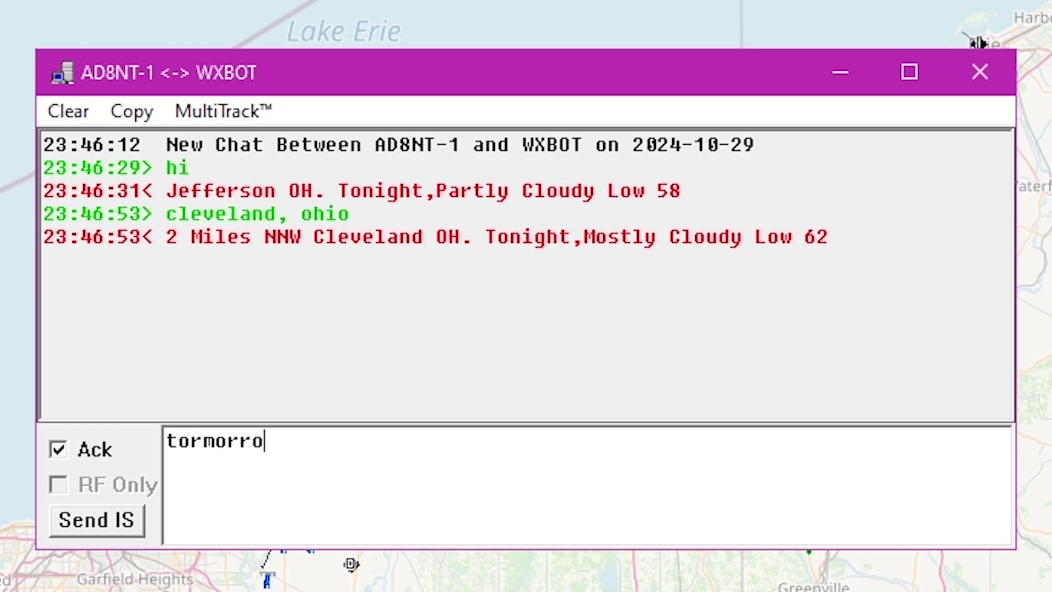
type("w 44041")
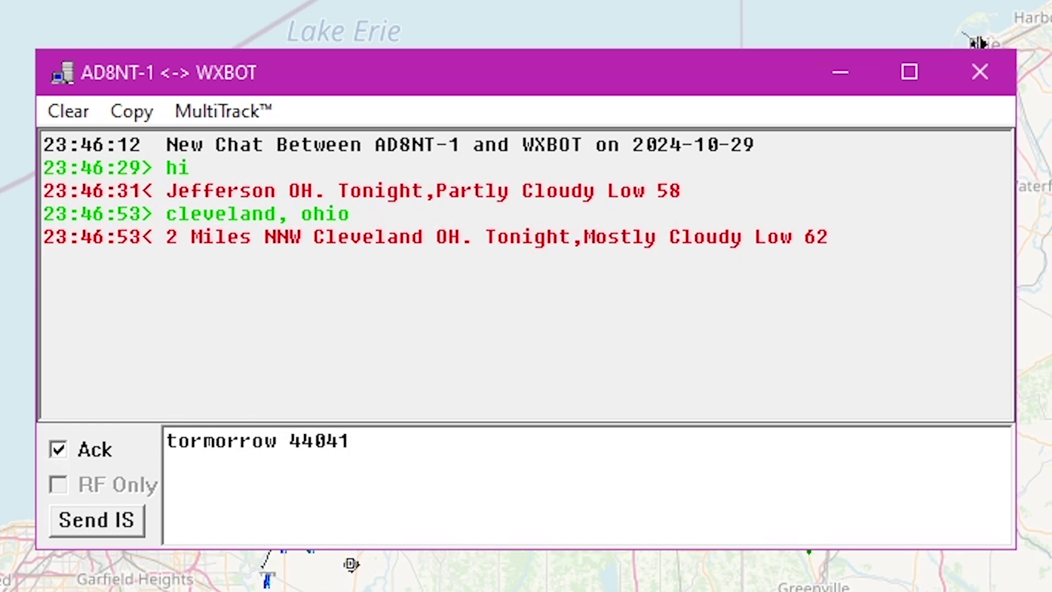
key("Return")
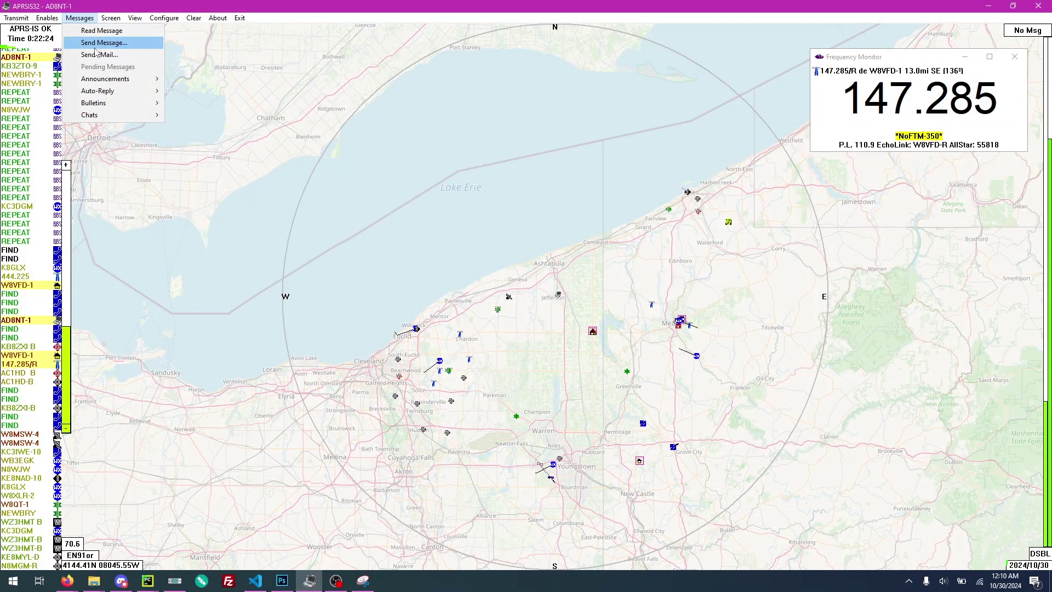
Step: Open a message chat with APRSPH and send the net check-in "CQ Hello from Ohio"
left_click(95, 44)
type("APRSPH")
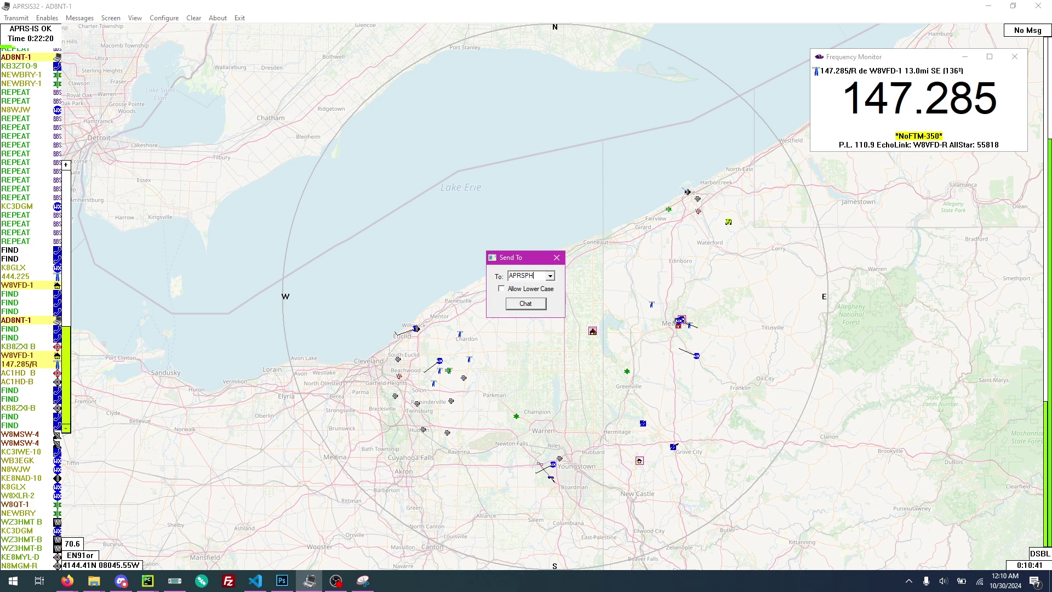
key("Return")
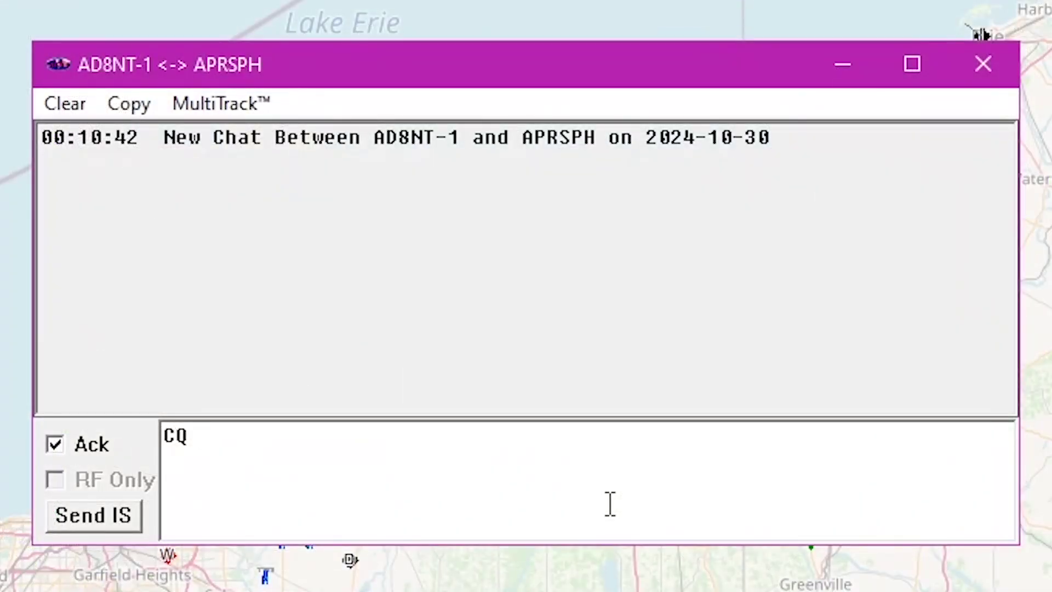
type("CQ Hello from")
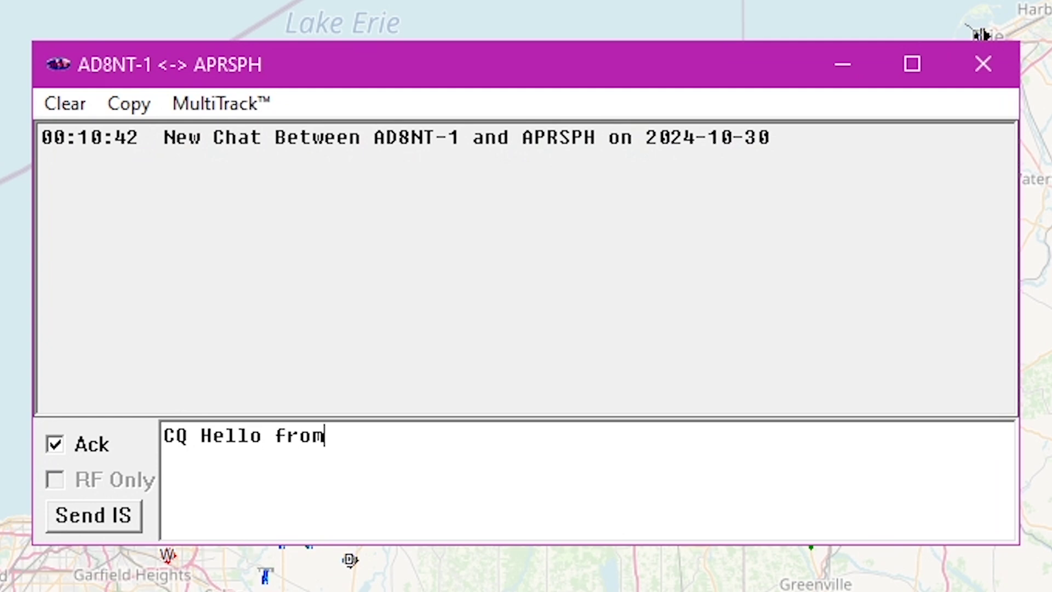
type(" Ohio")
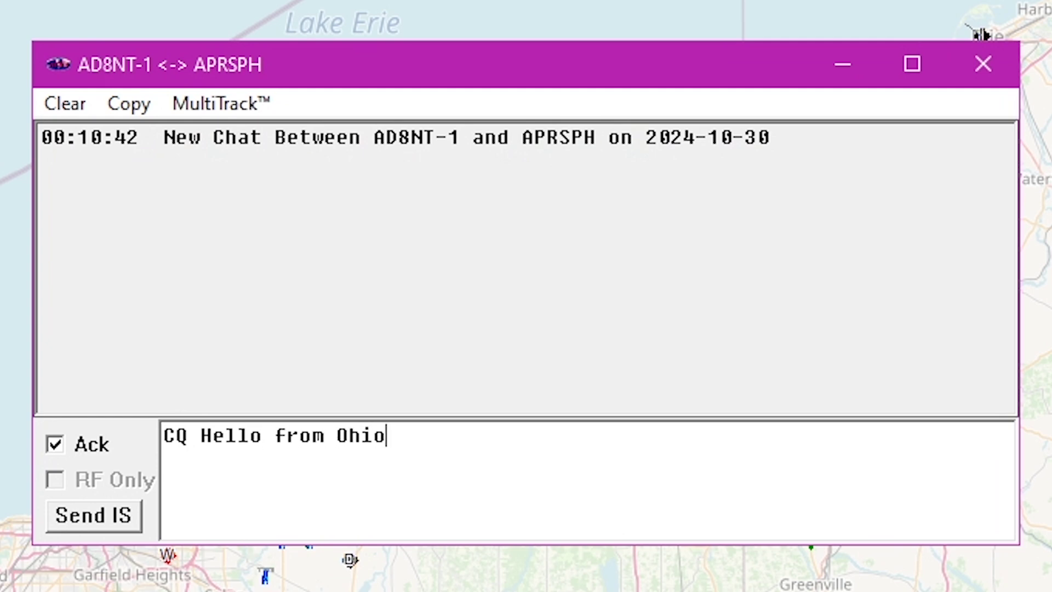
key("Return")
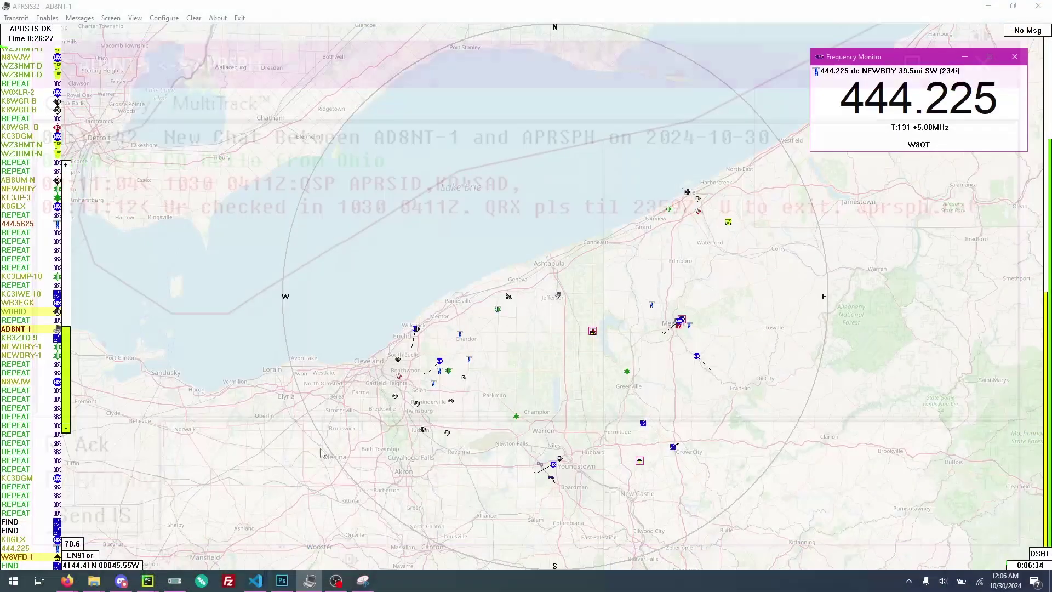
Step: Open a message chat with FIND and query the station's own callsign without a suffix
left_click(79, 18)
left_click(90, 43)
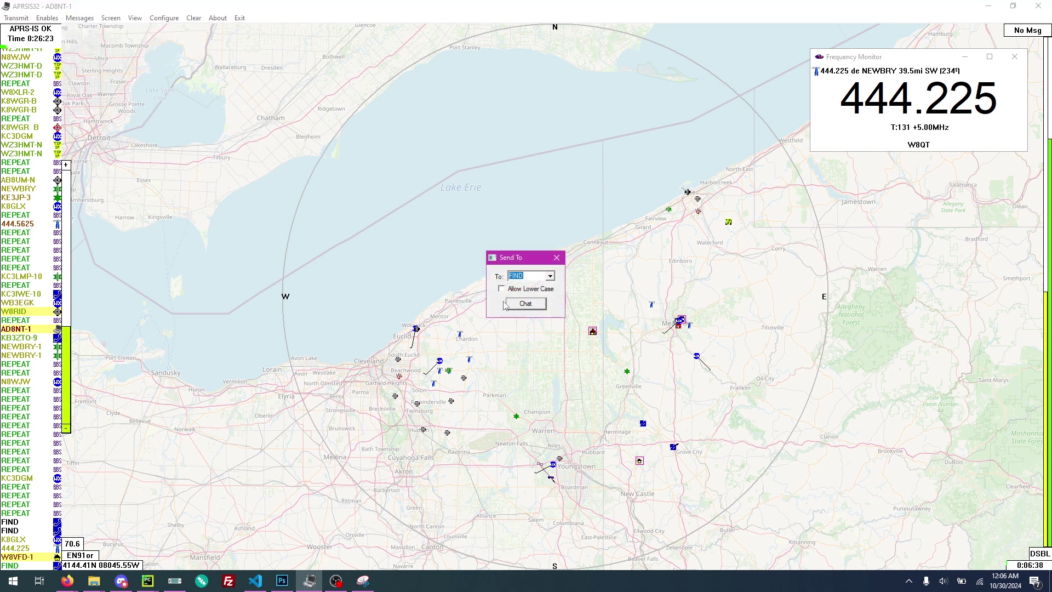
left_click(521, 305)
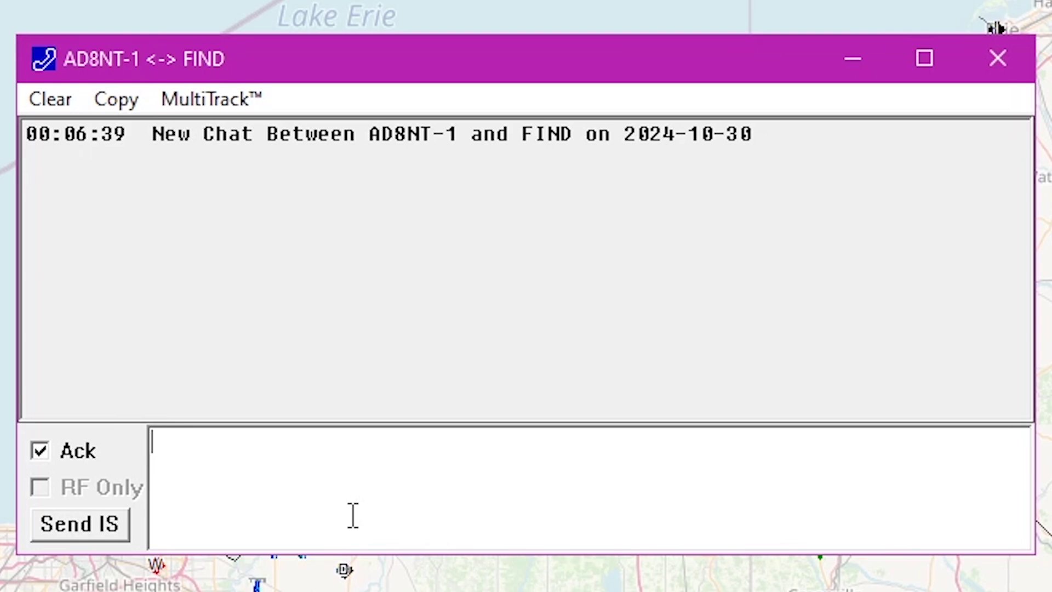
type("AD8NT")
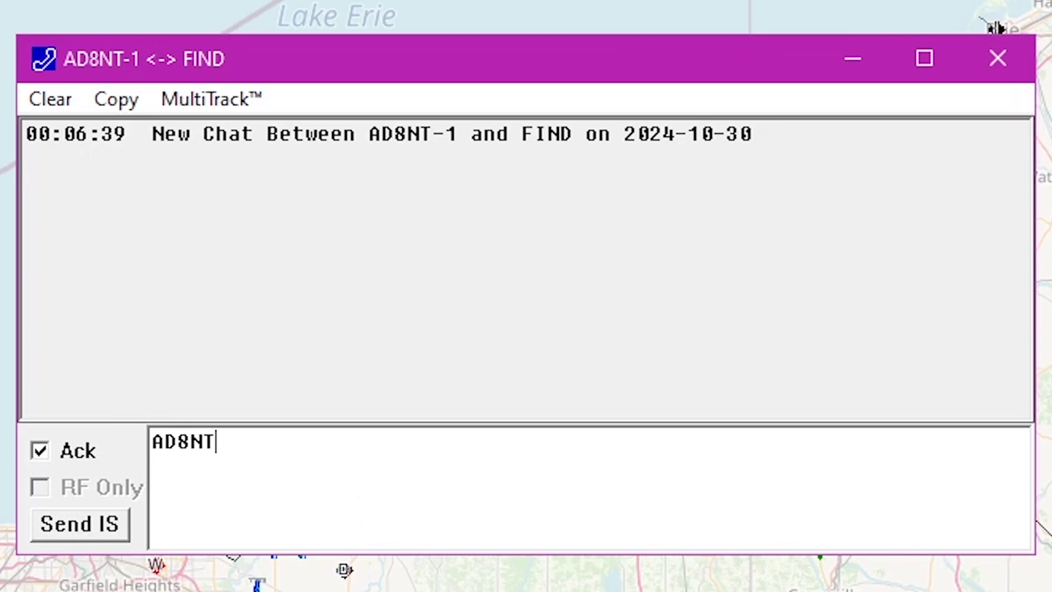
key("Return")
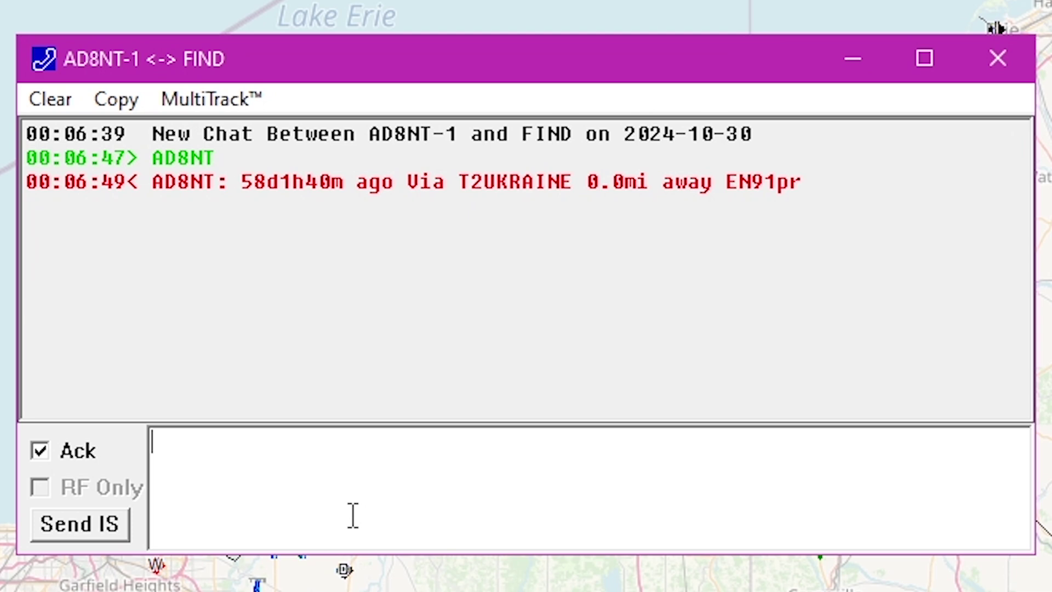
Step: Query FIND for the station's own callsign with the -1 suffix
type("AD8NT-")
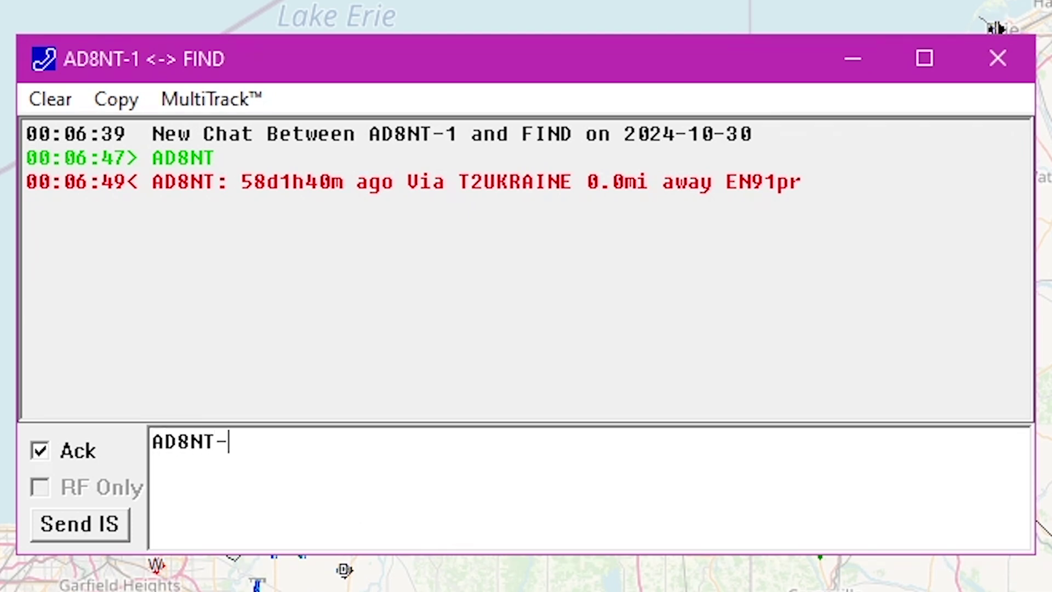
type("1")
key("Return")
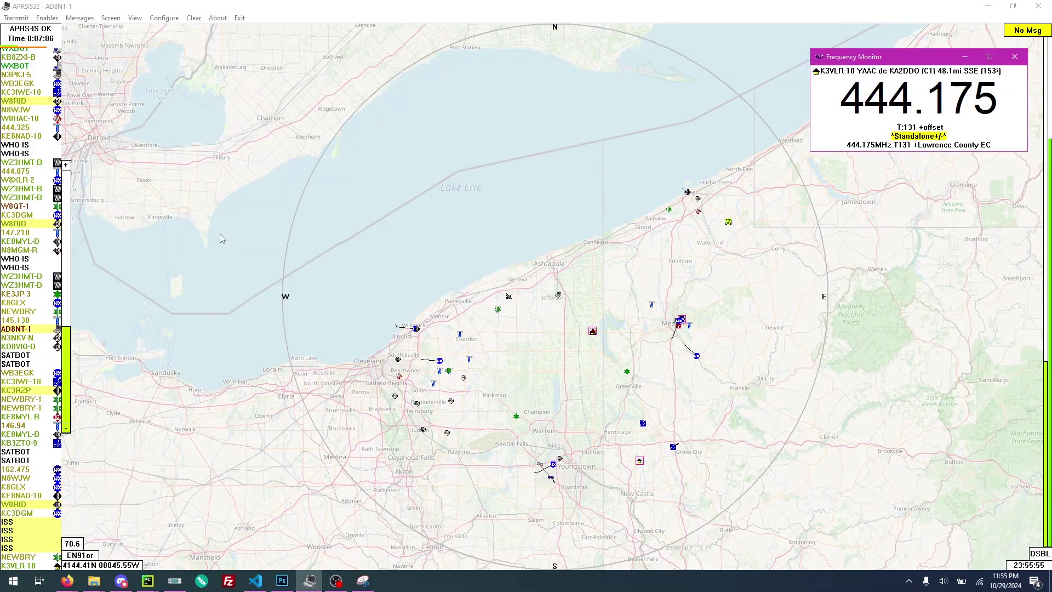
Step: Open a message chat with ISS and send it "hello"
left_click(80, 18)
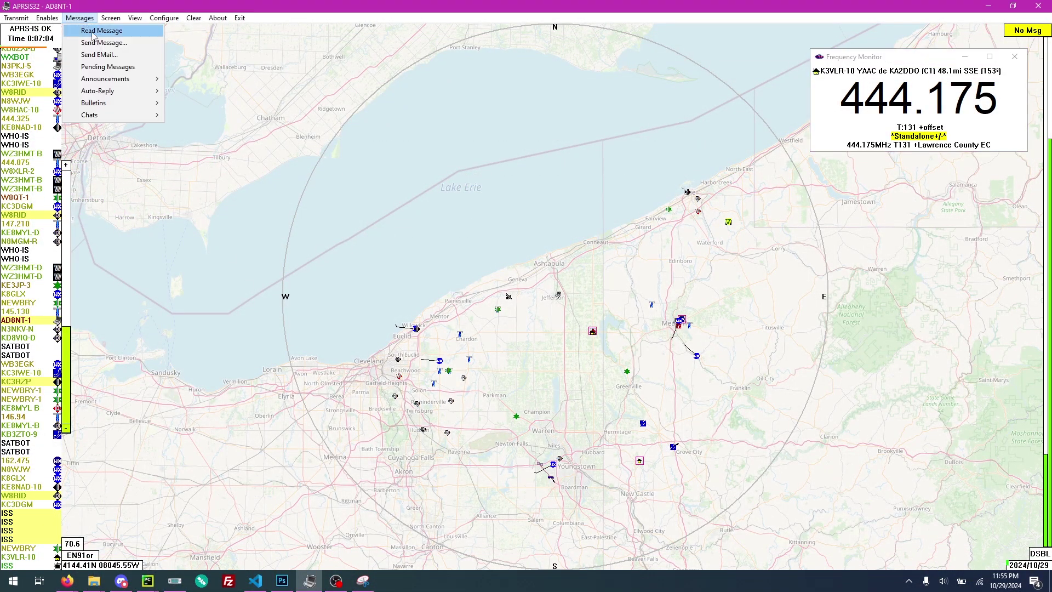
left_click(96, 43)
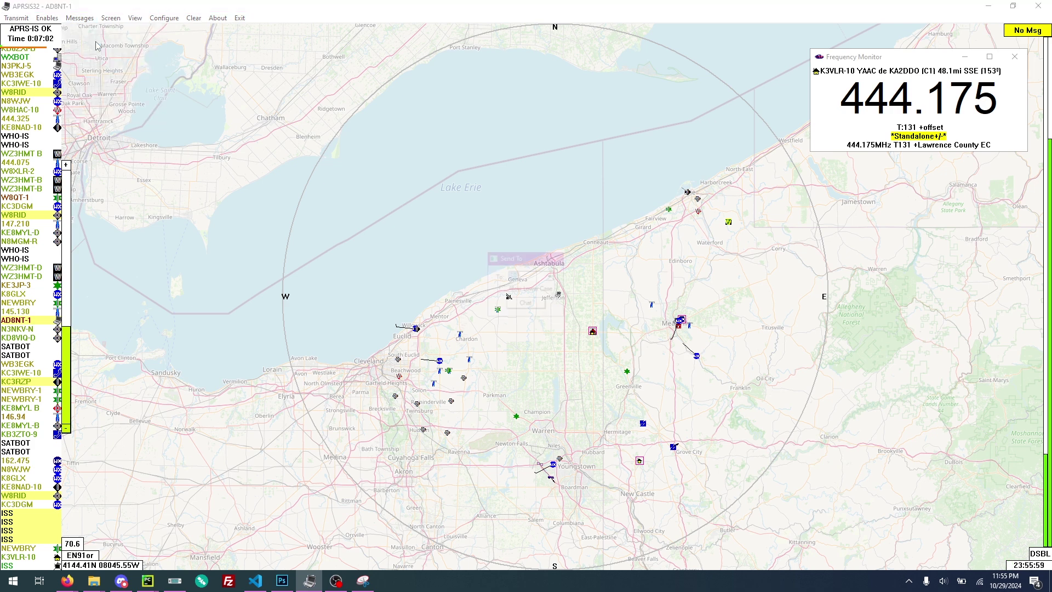
left_click(520, 306)
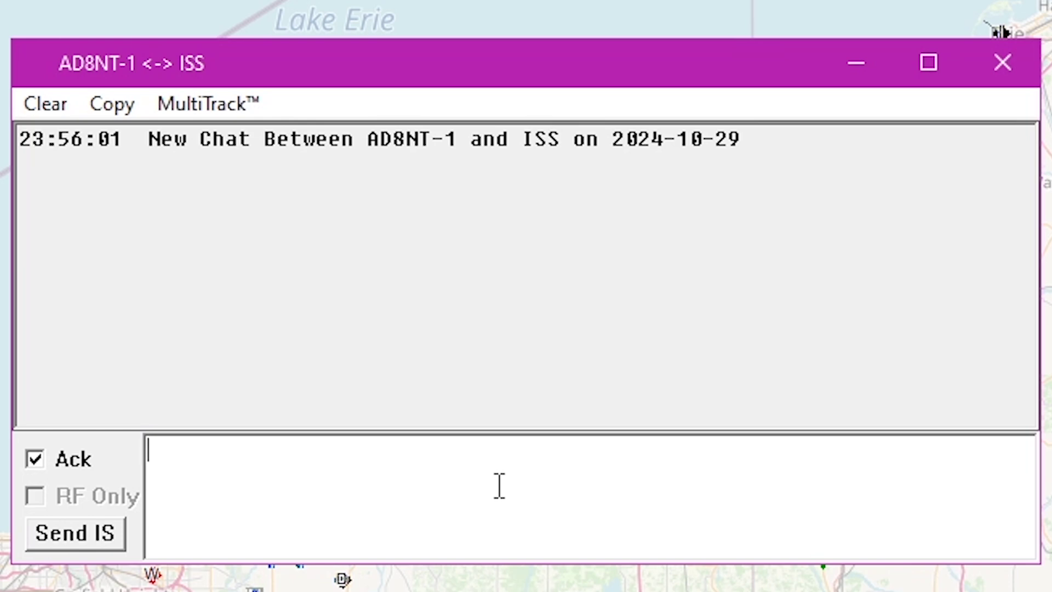
type("hello")
key("Return")
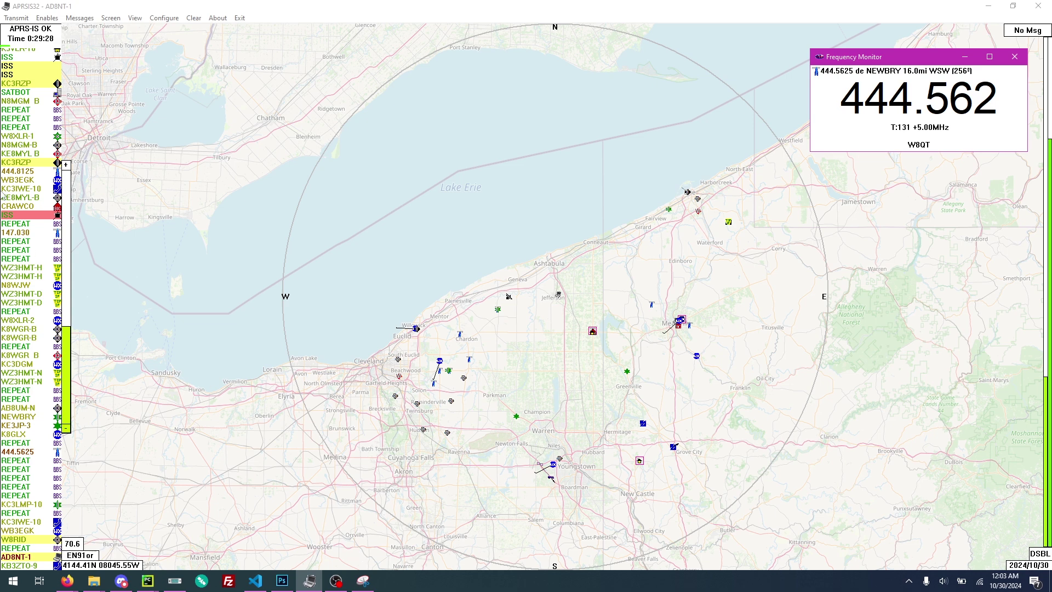
Step: Open a message chat with REPEAT, turn off message acknowledgement and send "nearest"
left_click(80, 18)
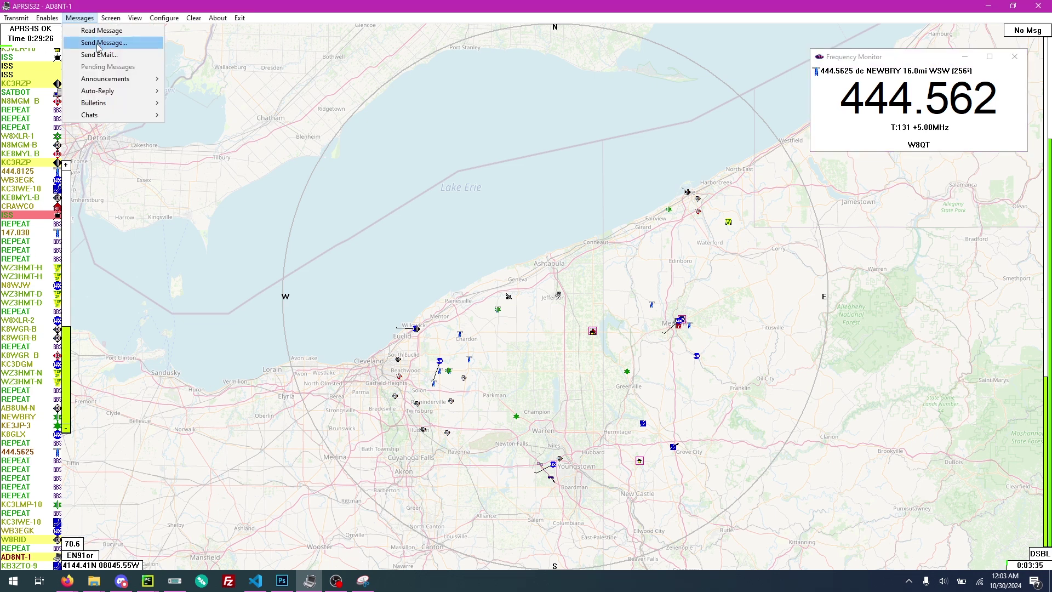
left_click(101, 43)
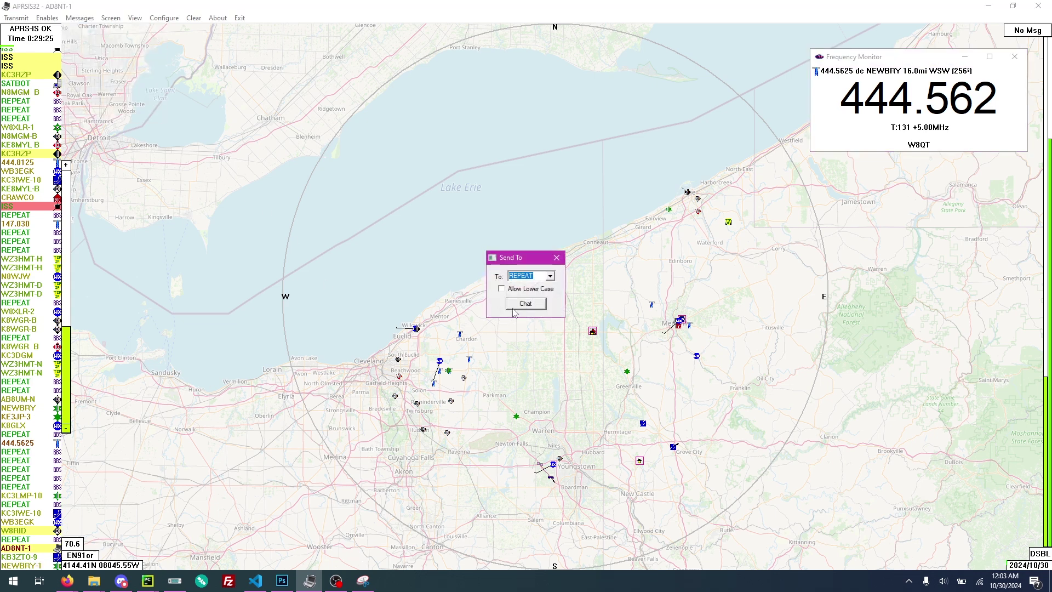
key("Return")
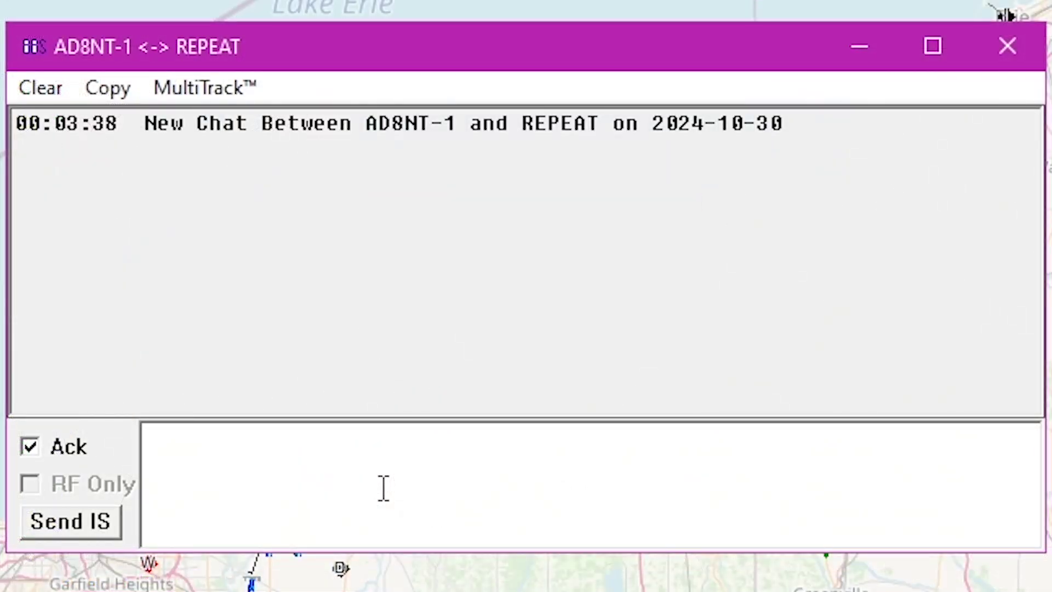
left_click(57, 456)
type("nearest")
key("Return")
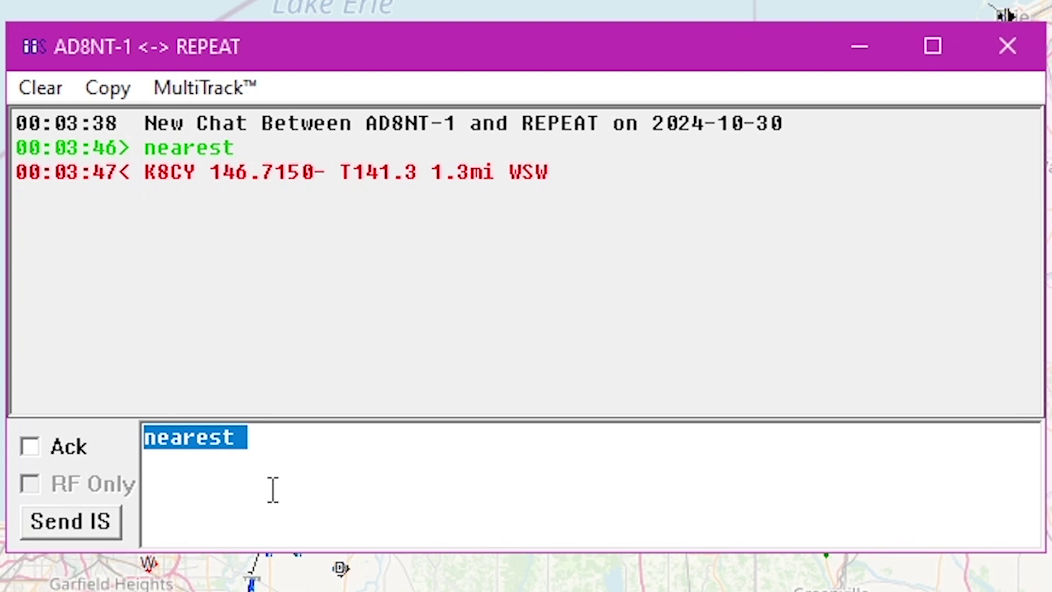
Step: Extend the REPEAT query to "nearest 3" and send it, and send it again as "nearest 3 70cm"
left_click(273, 489)
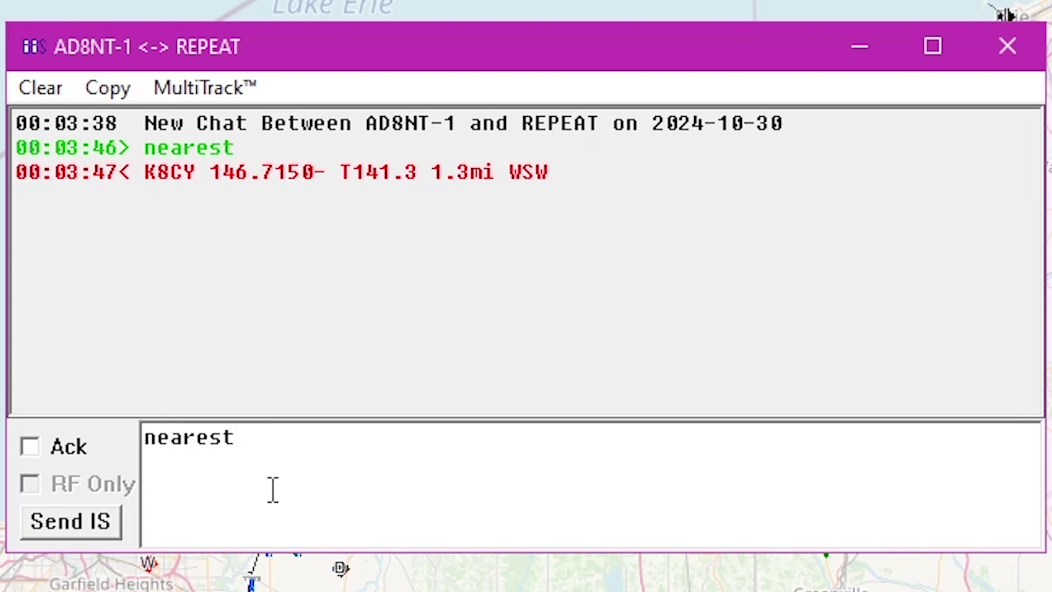
type("3")
key("Return")
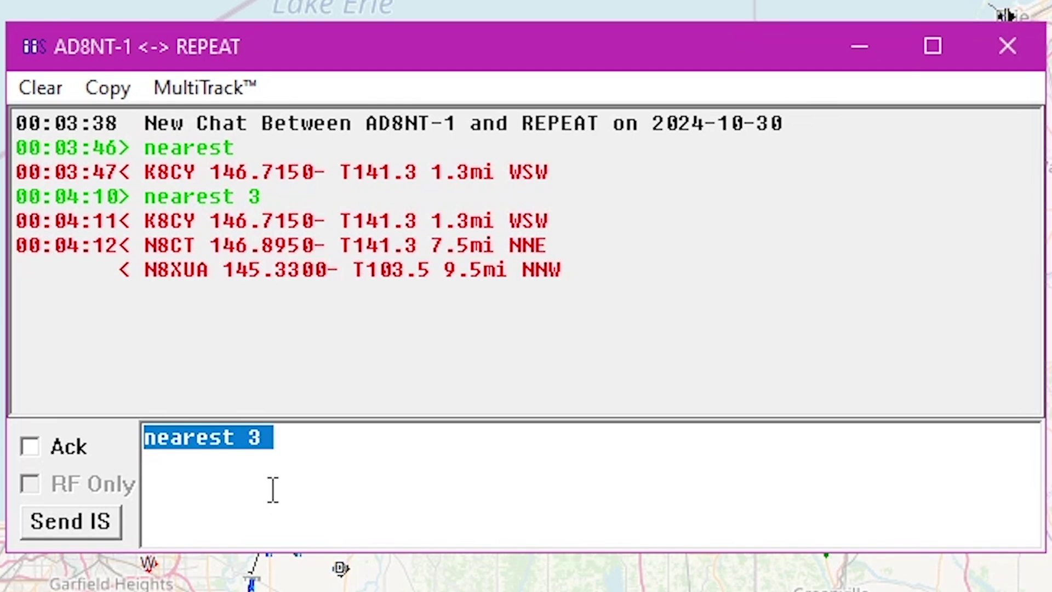
key("End")
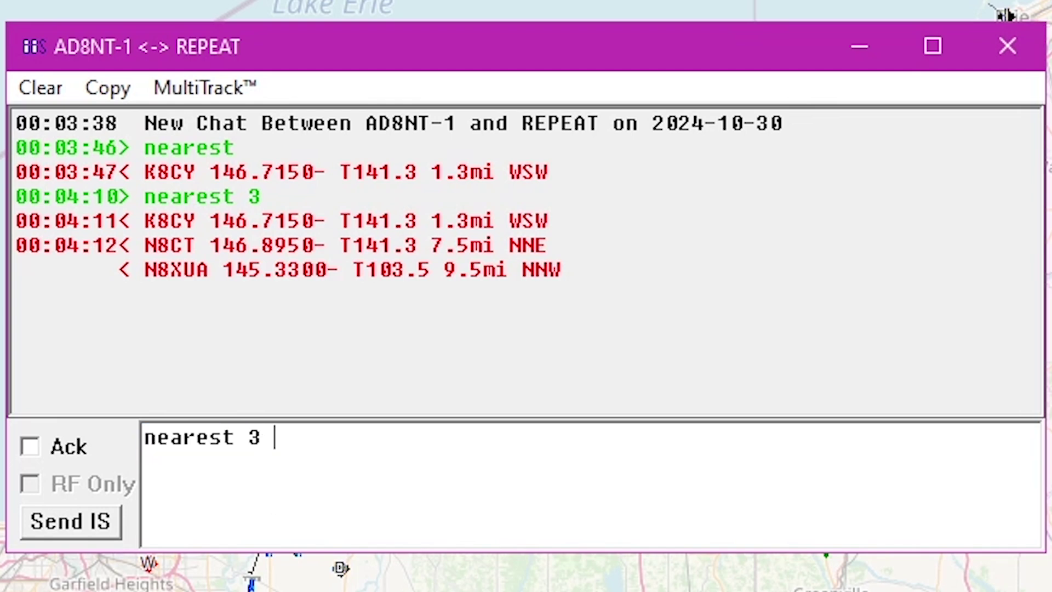
type("70cm")
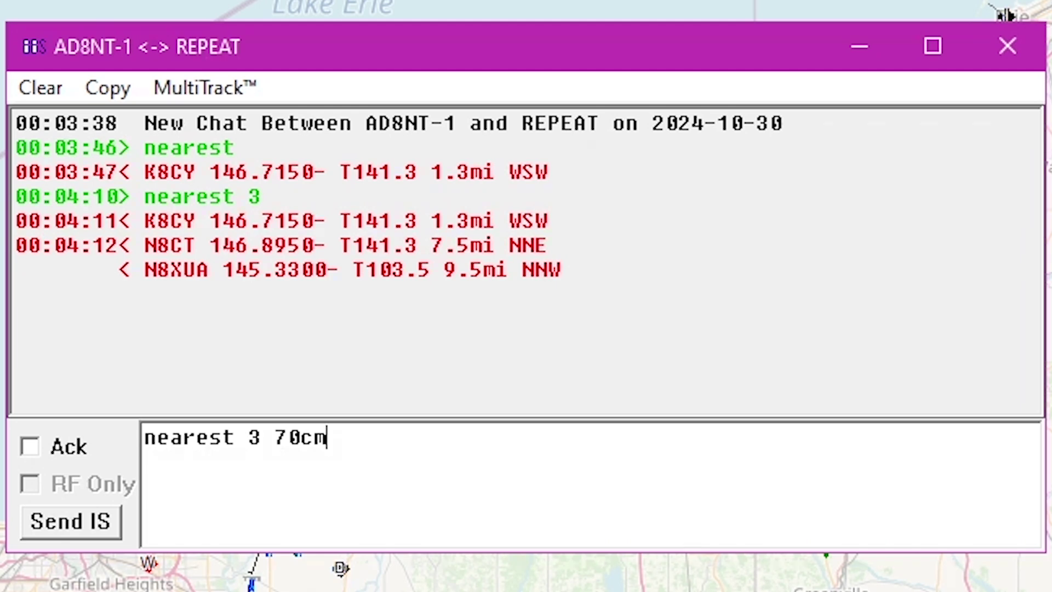
key("Return")
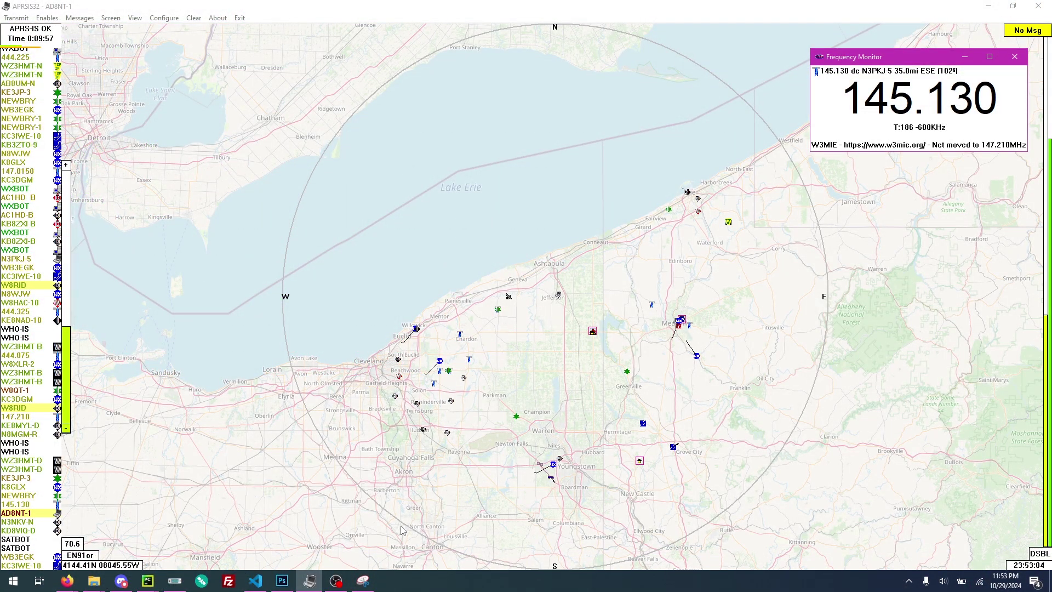
Step: Open a message chat with SATBOT and send it the satellite pass query "en91 so-50"
left_click(77, 18)
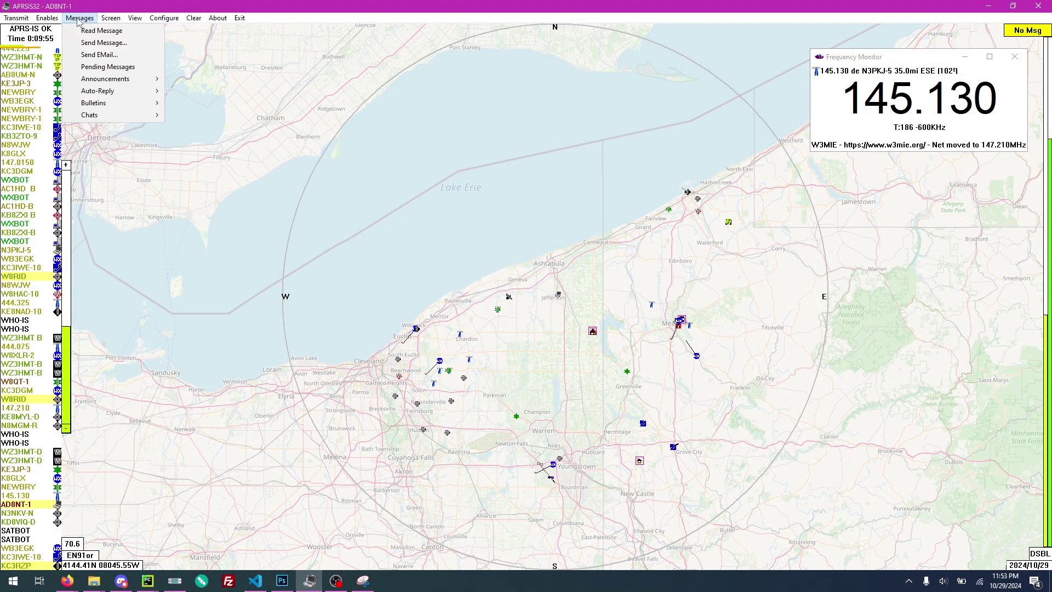
left_click(85, 45)
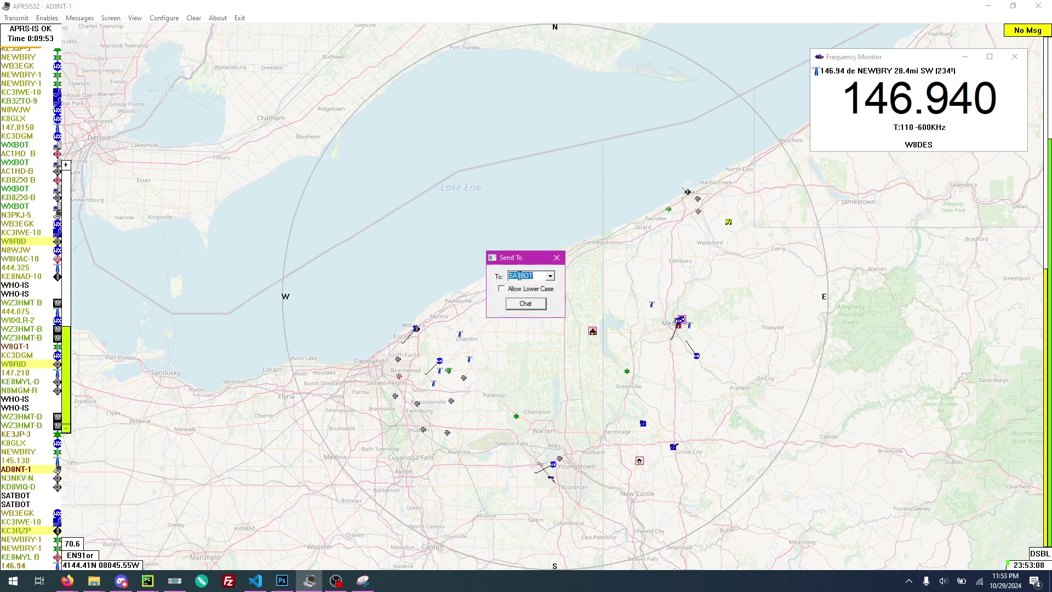
left_click(525, 304)
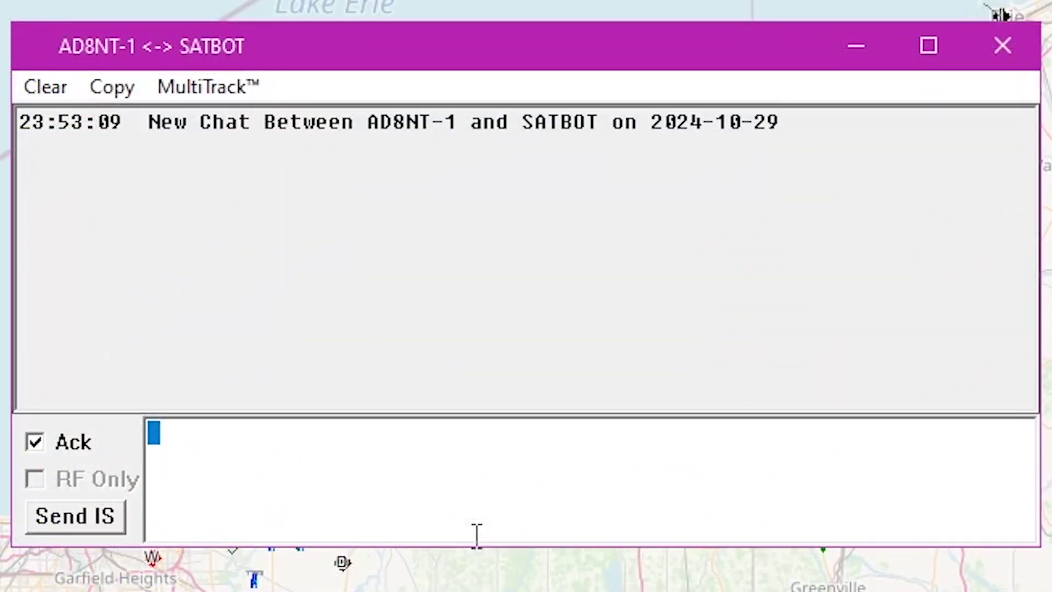
type("en91")
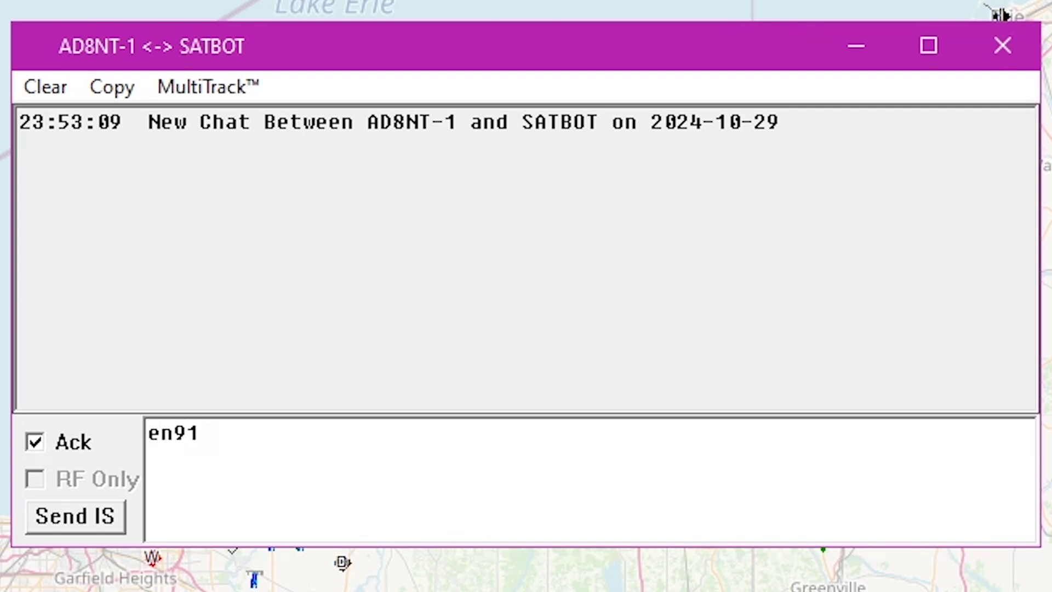
type("so-50")
key("Return")
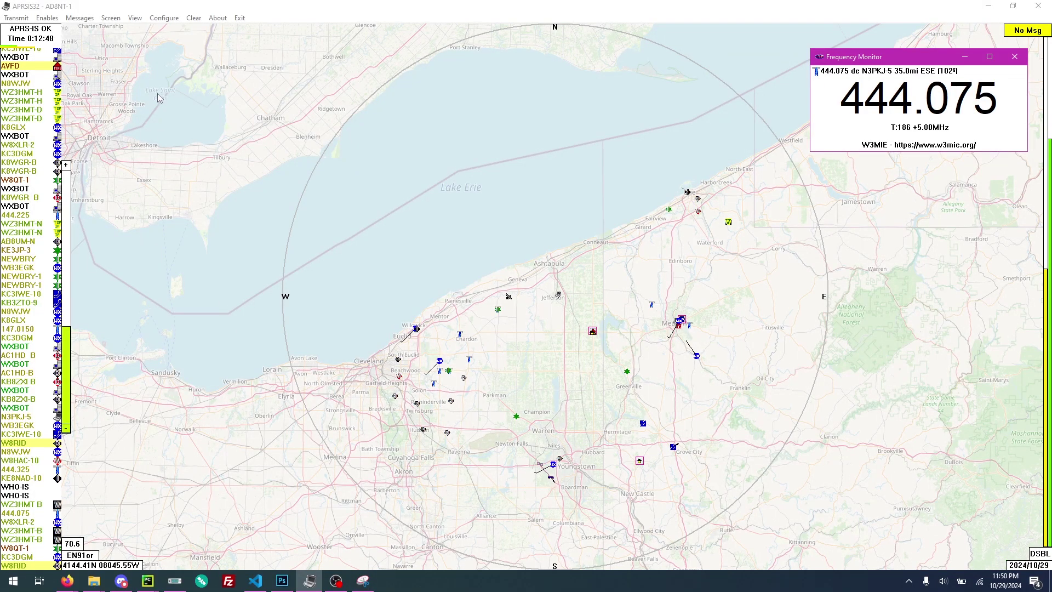
Step: Open a message chat with WHO-IS and look up the club callsign "k8sdr" and a second callsign
left_click(79, 18)
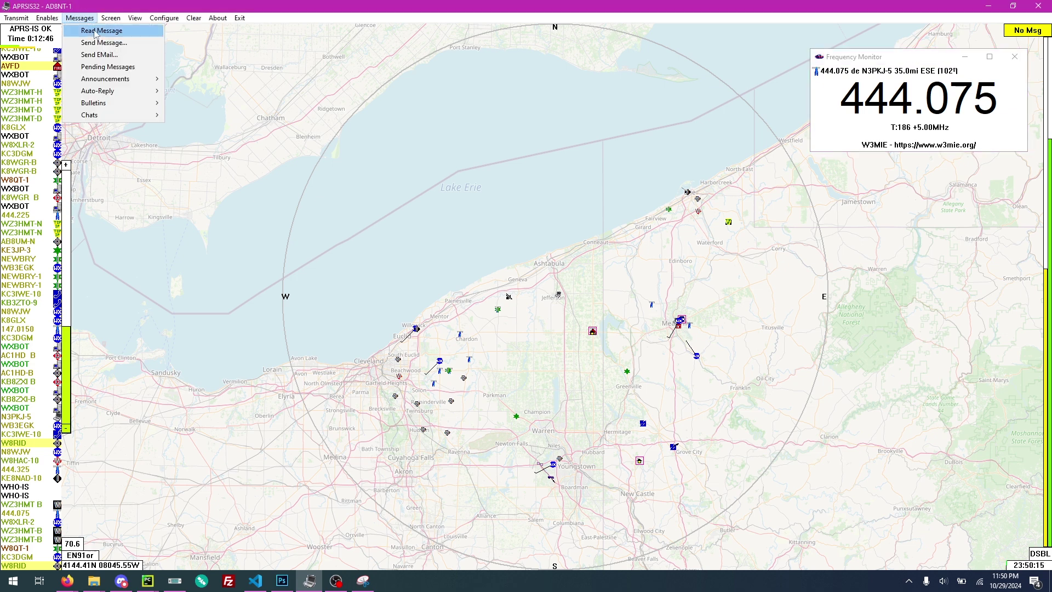
left_click(99, 42)
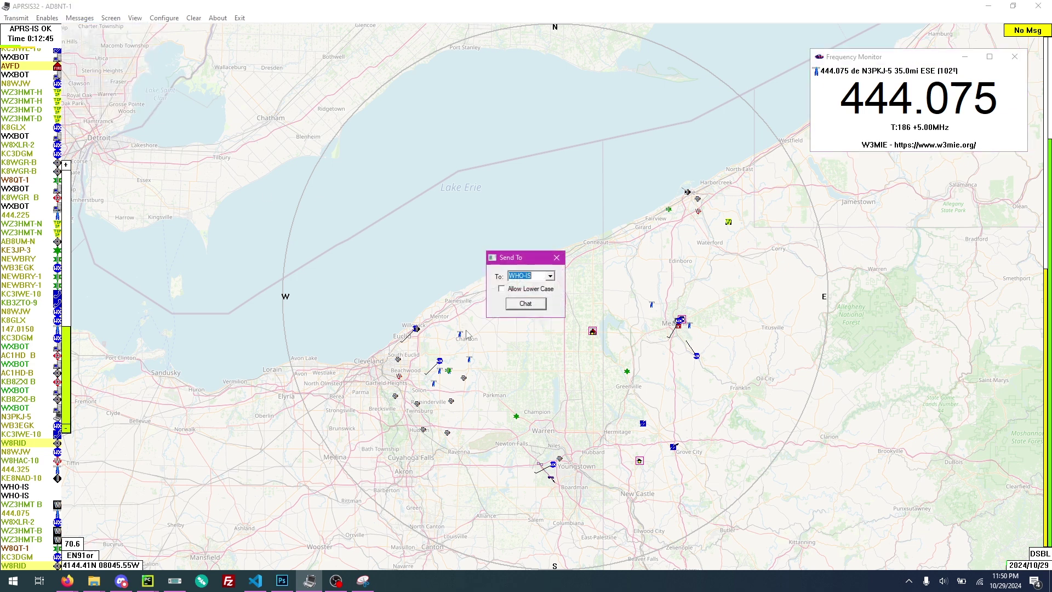
left_click(520, 305)
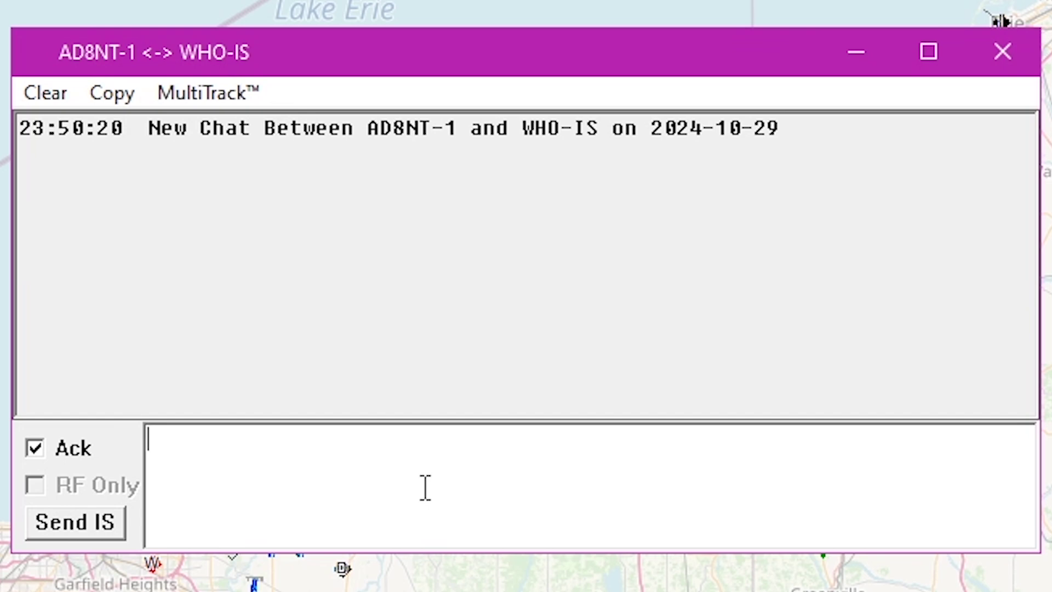
type("k8sdr")
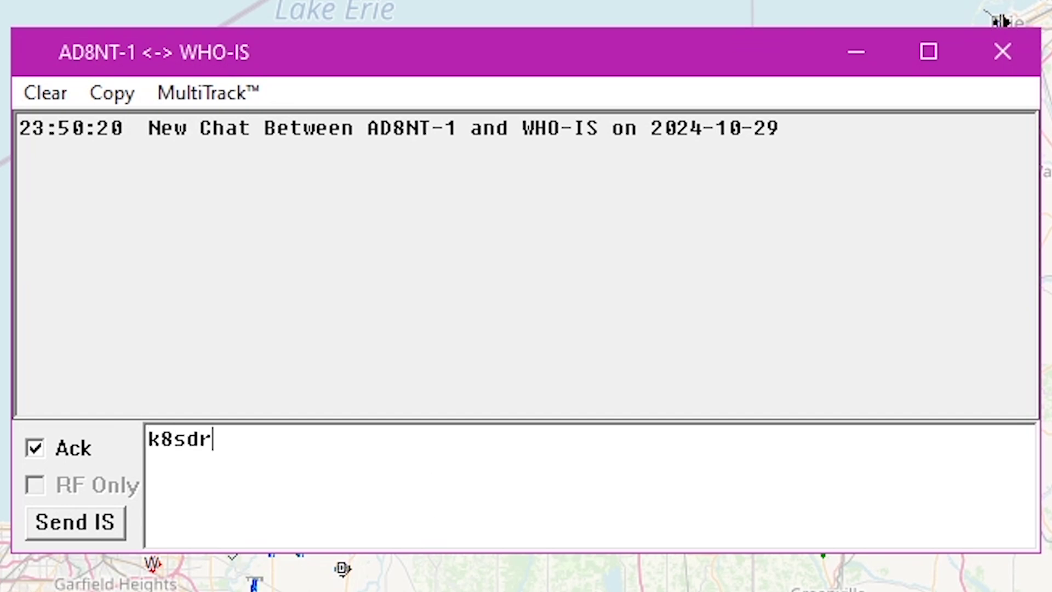
key("Return")
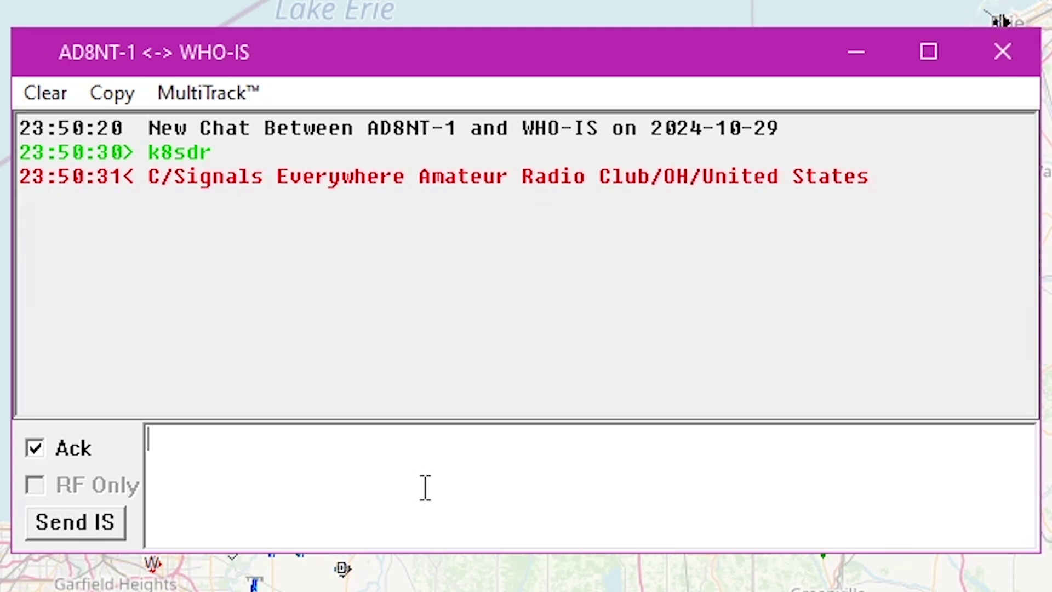
type("k8cy")
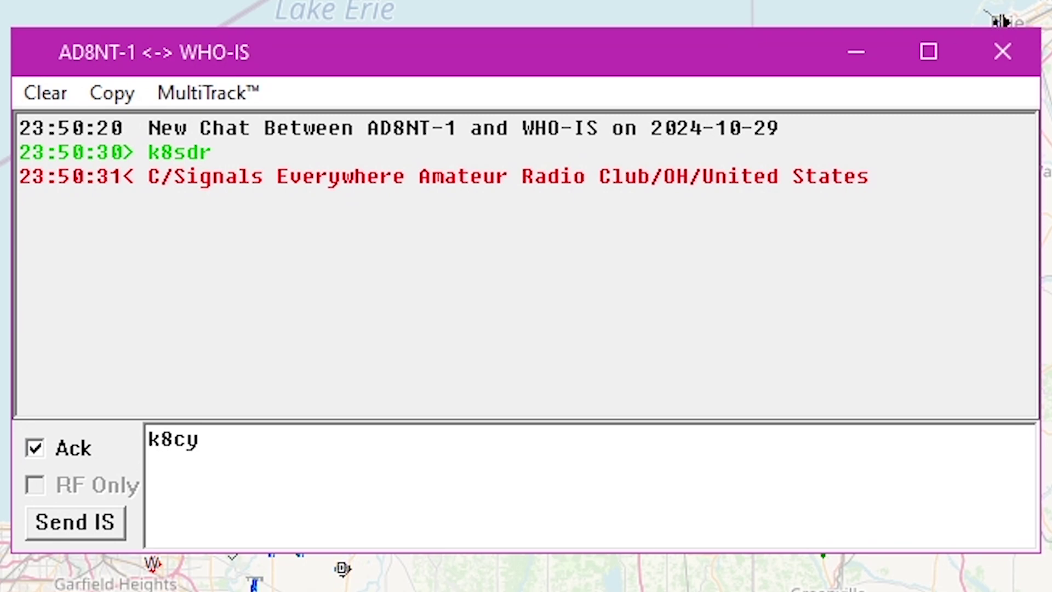
key("Return")
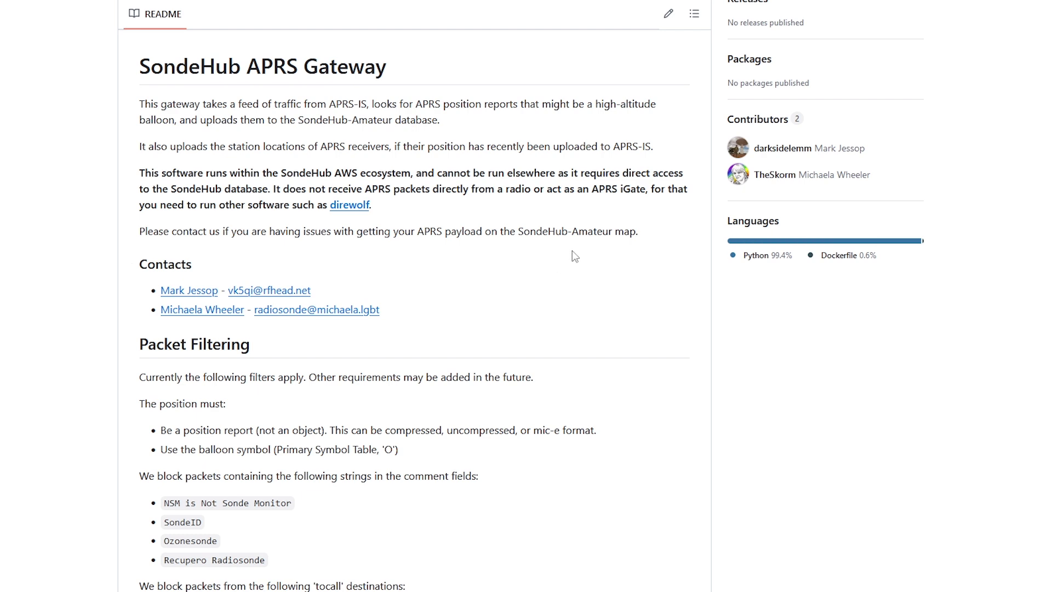
Step: In the web browser, review the GitHub README pages of SondeHub APRS Gateway and mpad for their purpose, packet filtering and supported features
scroll(573, 253, "down", 5)
scroll(573, 253, "down", 1)
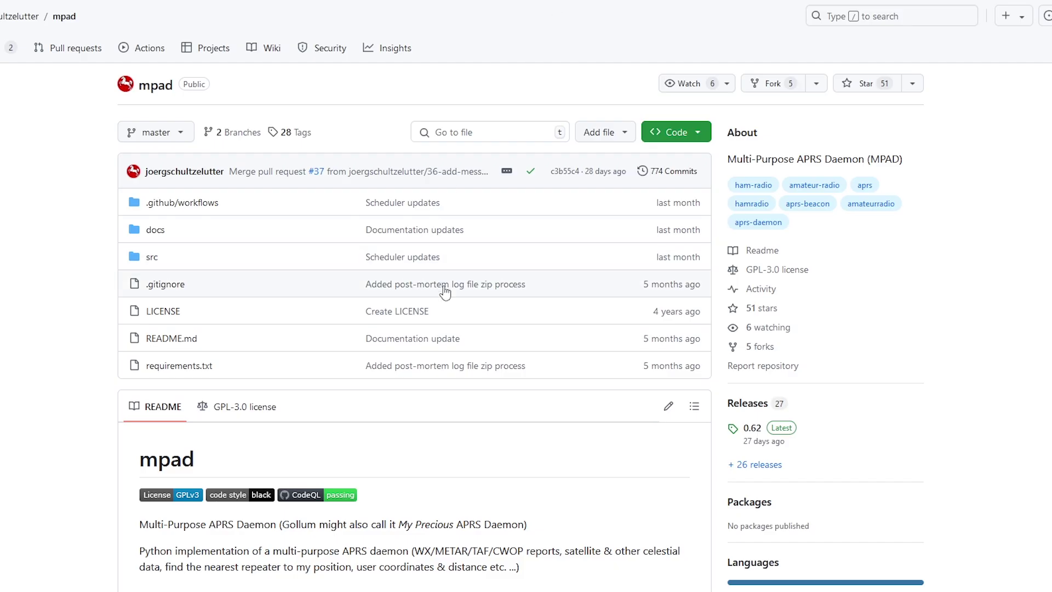
scroll(506, 330, "down", 10)
scroll(506, 329, "down", 8)
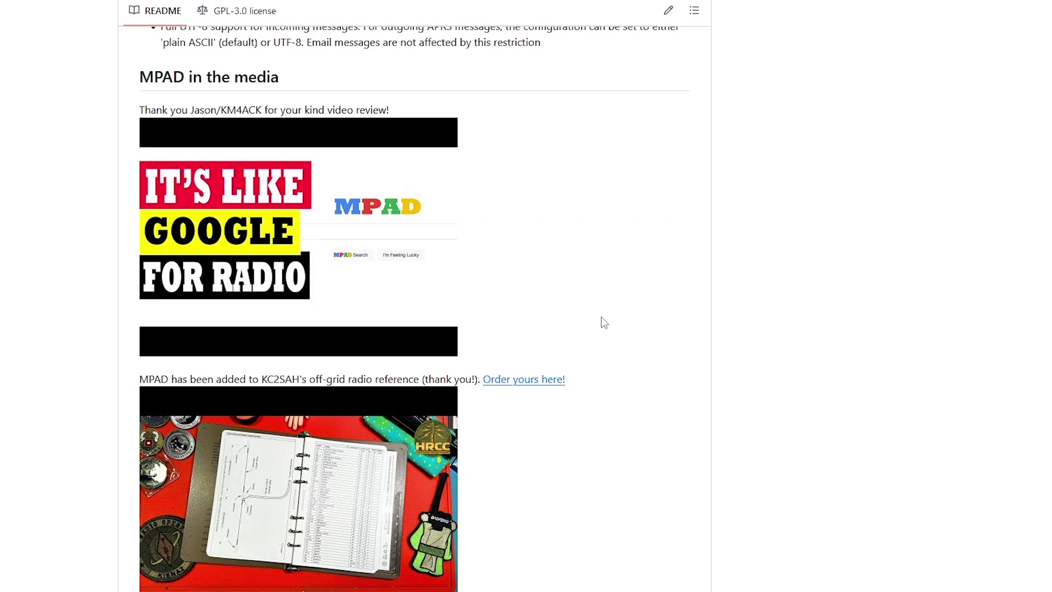
scroll(600, 317, "up", 15)
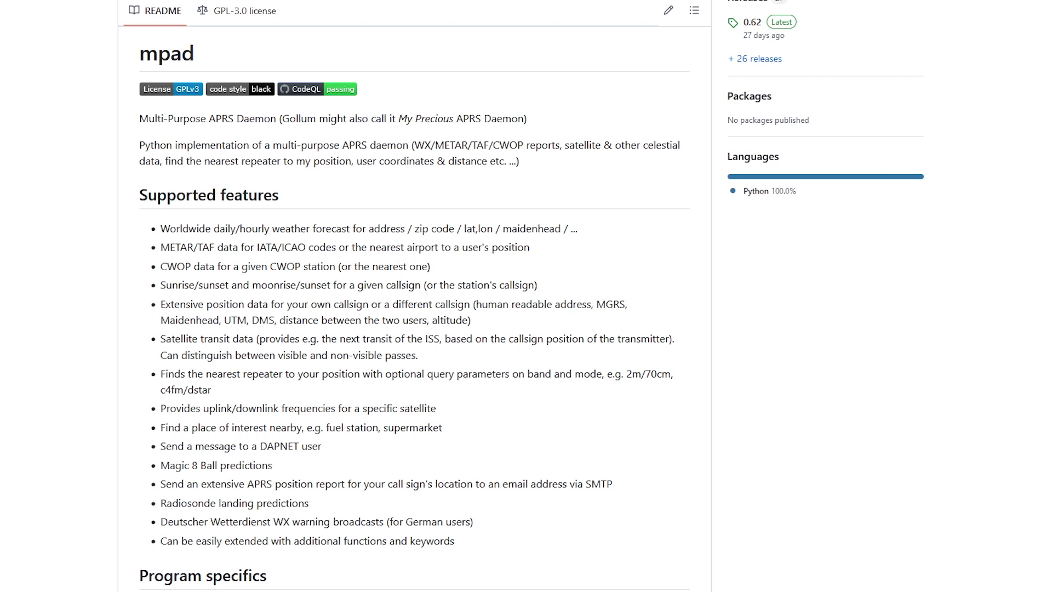
Step: Open the APSPOT website and review its home page on what the spotting tool is and why it was built
left_click(674, 17)
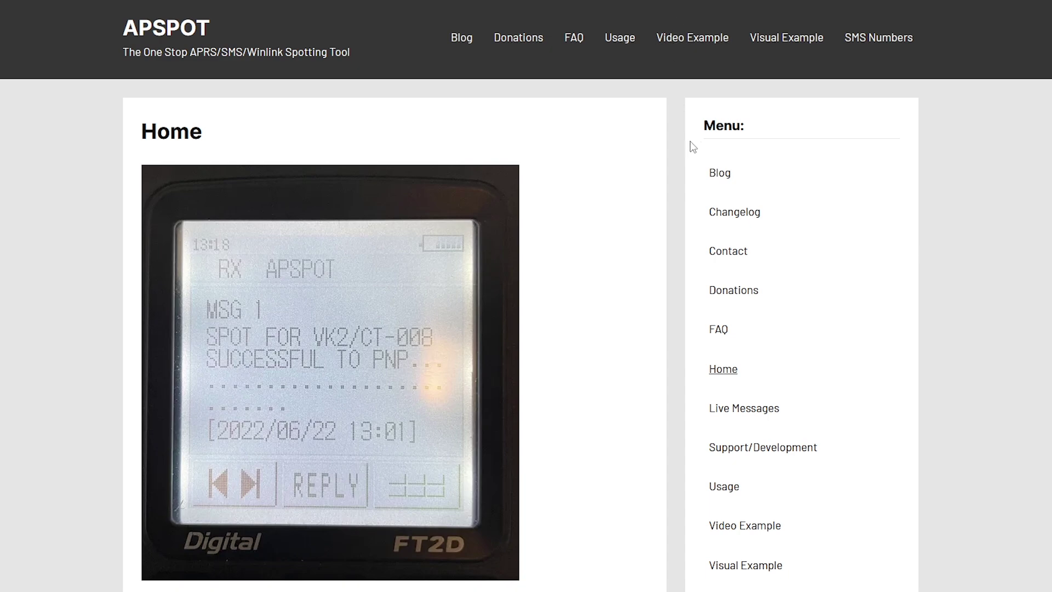
scroll(594, 367, "down", 5)
scroll(603, 371, "down", 4)
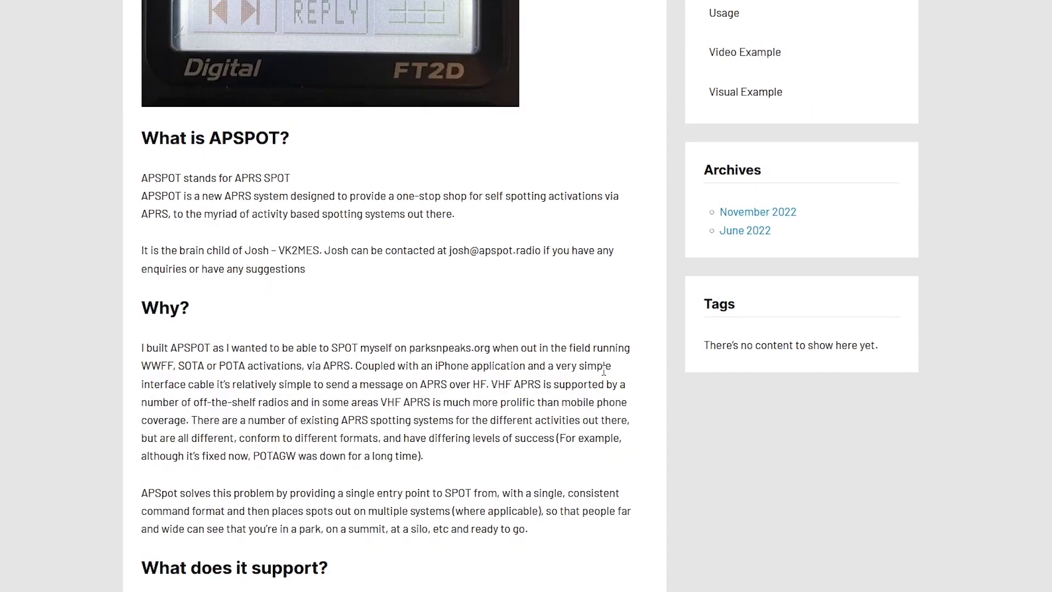
scroll(607, 371, "up", 9)
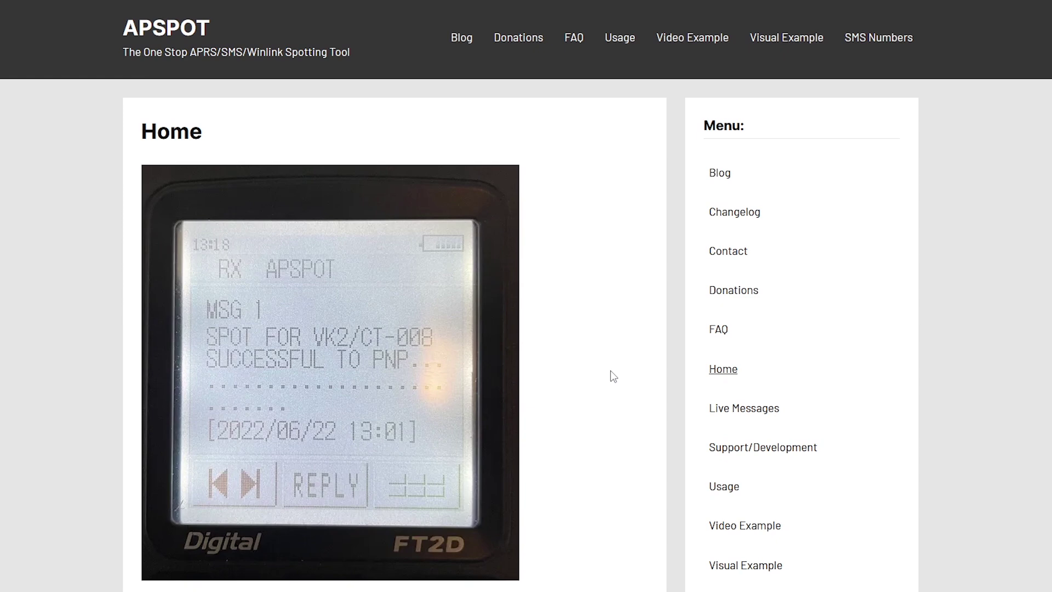